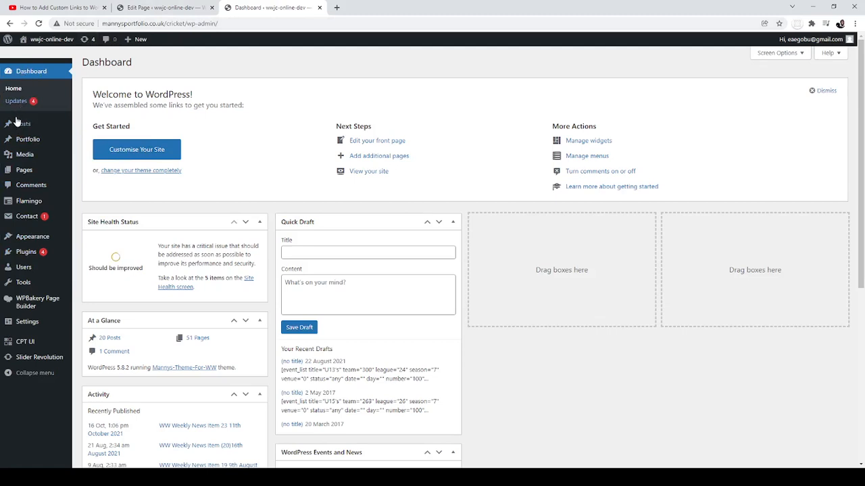
Step: Open the list of all posts and start a new post
mouse_move(19, 127)
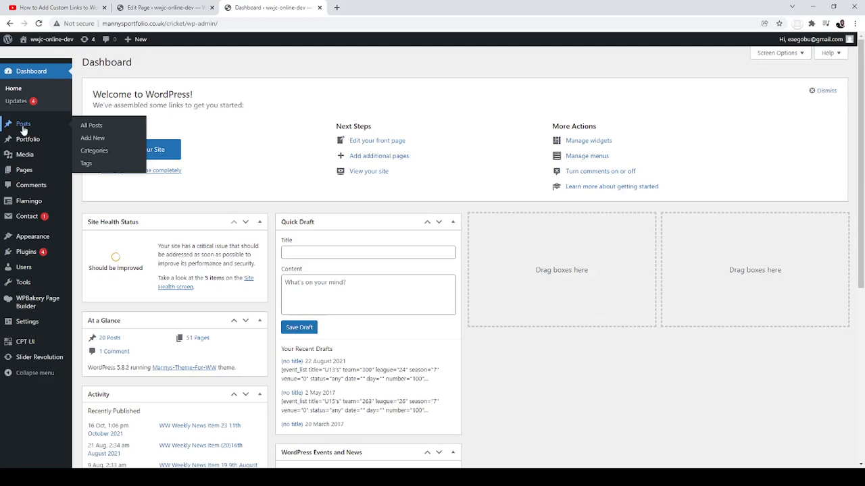
left_click(84, 127)
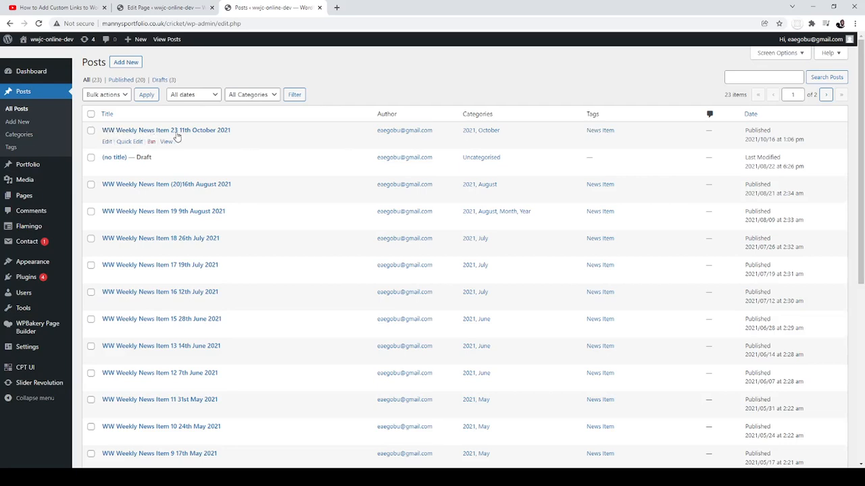
left_click(131, 66)
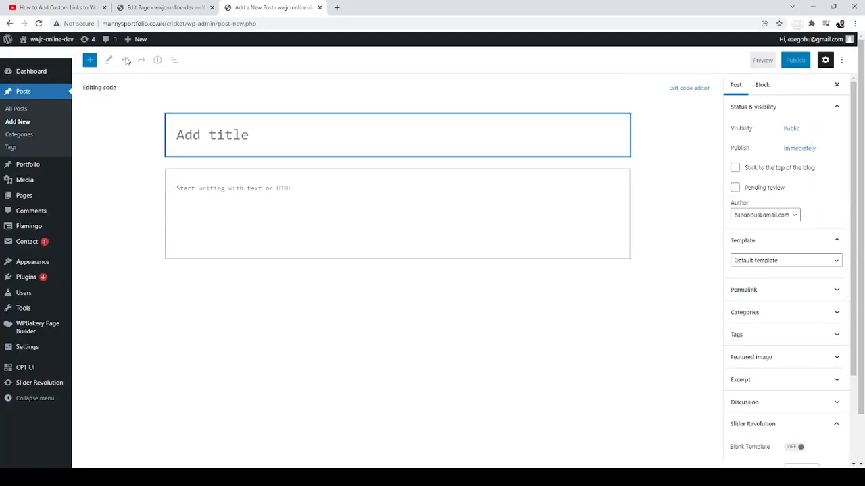
Step: Title the new post "WW Weekly News Item Demo"
type("W")
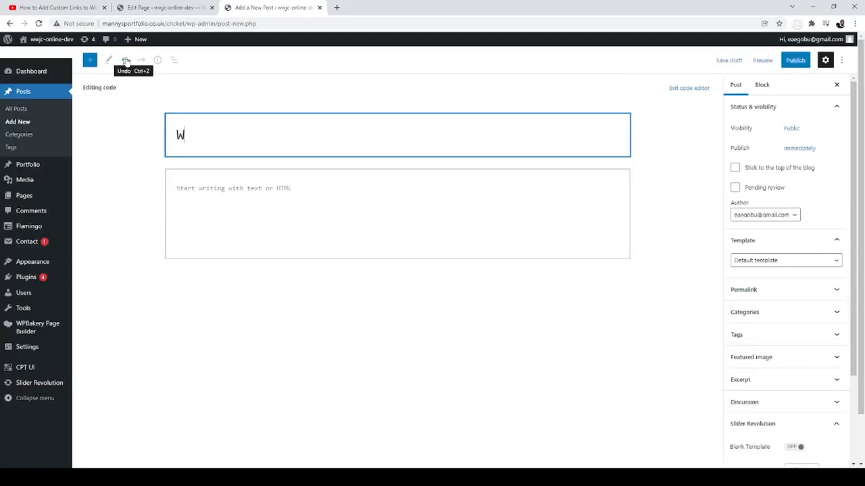
type("w")
key("BackSpace")
type("W Weekly ")
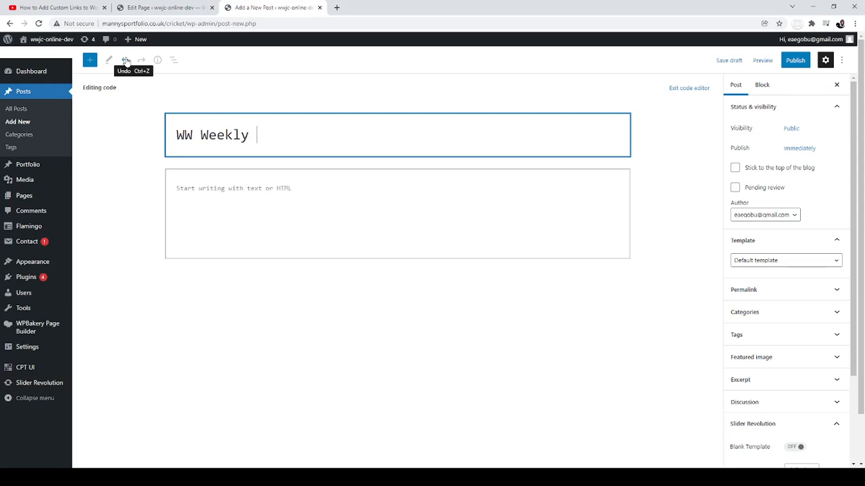
type("News Item Demo")
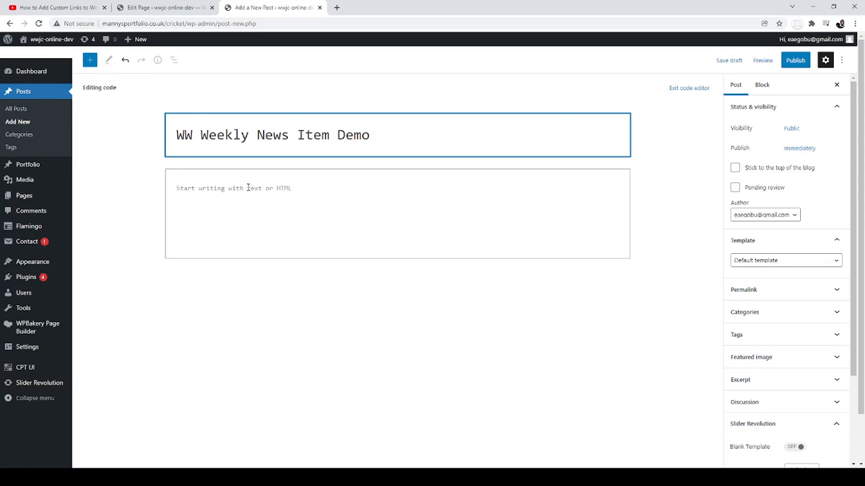
Step: Enter the text "Fake News article" in the post body
left_click(185, 189)
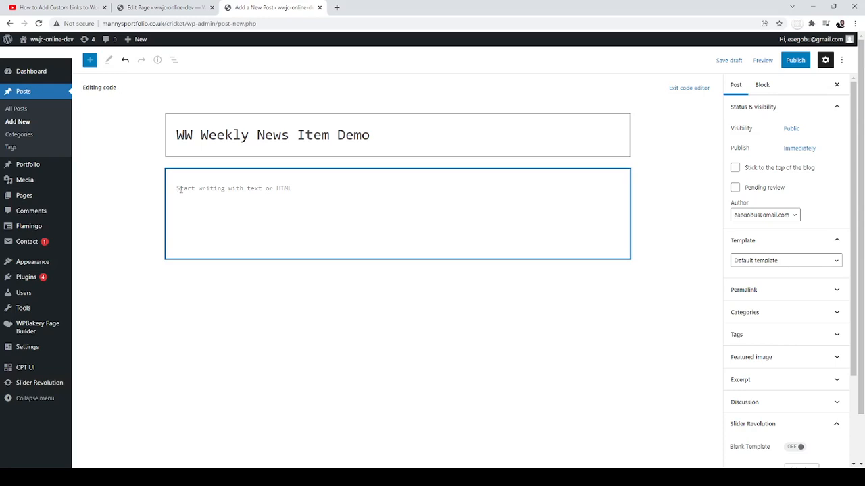
type("new artcile")
left_click(177, 188)
type("Fake")
key("BackSpace")
type("News")
key("Right")
key("Right")
key("BackSpace")
key("Right")
type("c")
Step: Wrap the body line in <h1> tags and capitalise its last word so it reads "Fake News Article"
left_click_drag(175, 190, 222, 191)
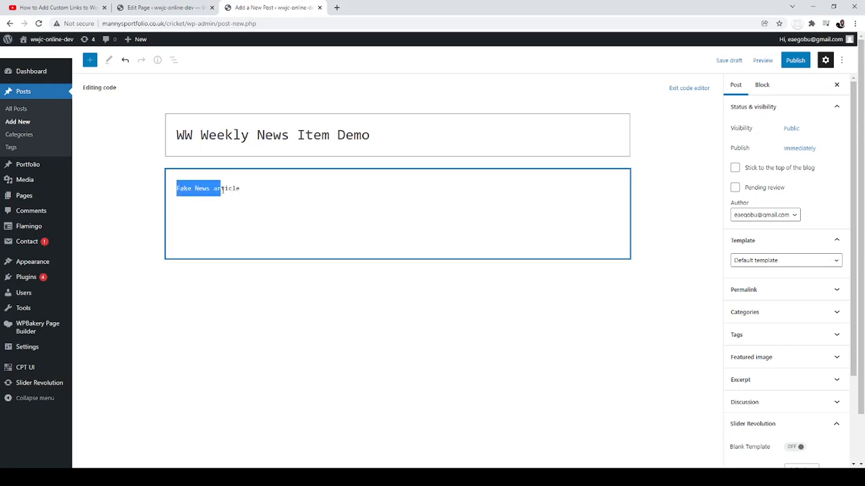
left_click(177, 189)
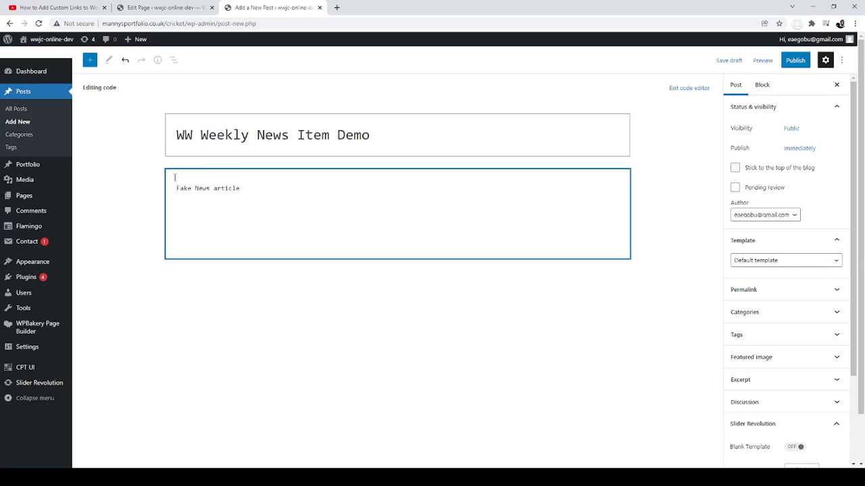
type("<h1>")
type("/h1>")
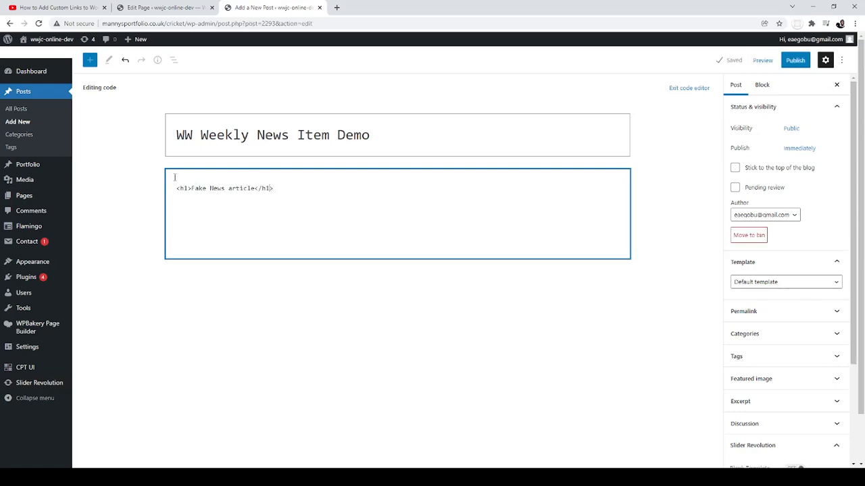
key("ctrl+Left")
key("BackSpace")
type("A")
Step: Add the sentence "Fake news Paragraph." on a new line below the heading
type("Fake ")
type("Nes")
key("BackSpace")
key("BackSpace")
type("nes")
type("ws ")
type("Parag")
type("raph")
type(".")
Step: Copy the "Fake news Paragraph." sentence and paste it repeatedly after itself until the paragraph holds it 16 times
key("shift+Left")
key("shift+Left")
key("shift+Left")
key("shift+Left")
key("shift+Left")
key("shift+Left")
key("shift+Left")
key("shift+Left")
key("shift+Left")
key("shift+Left")
key("shift+Left")
key("shift+Left")
key("shift+Left")
key("shift+Left")
key("shift+Left")
key("shift+Left")
key("shift+Left")
key("shift+Left")
key("shift+Left")
key("shift+Left")
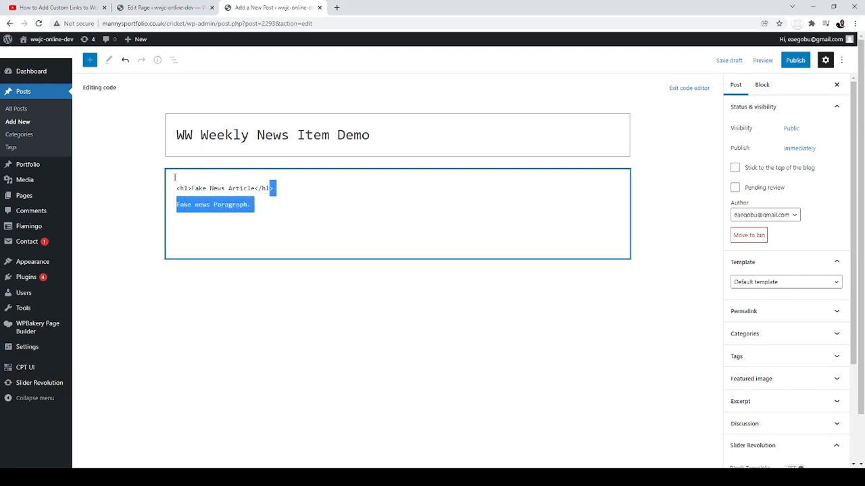
key("shift+Right")
key("shift+Right")
key("Right")
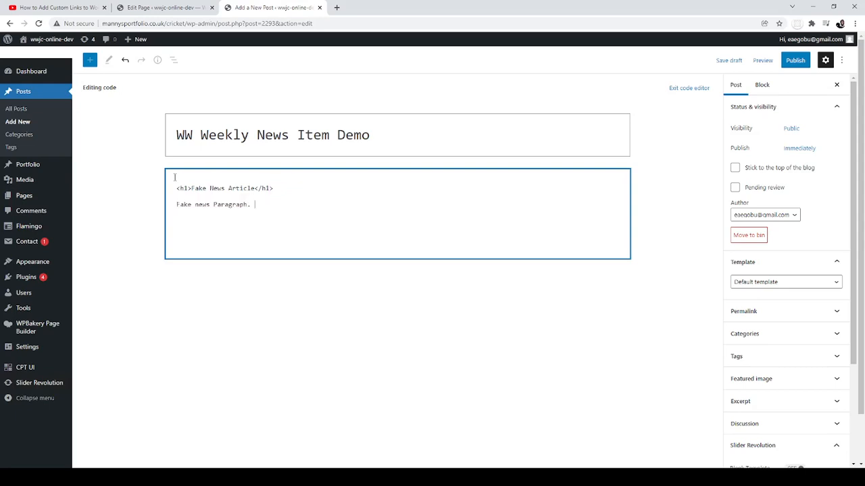
key("ctrl+v")
key("ctrl+v")
key("ctrl+v")
key("ctrl+v")
key("ctrl+v")
key("ctrl+v")
key("ctrl+v")
key("ctrl+v")
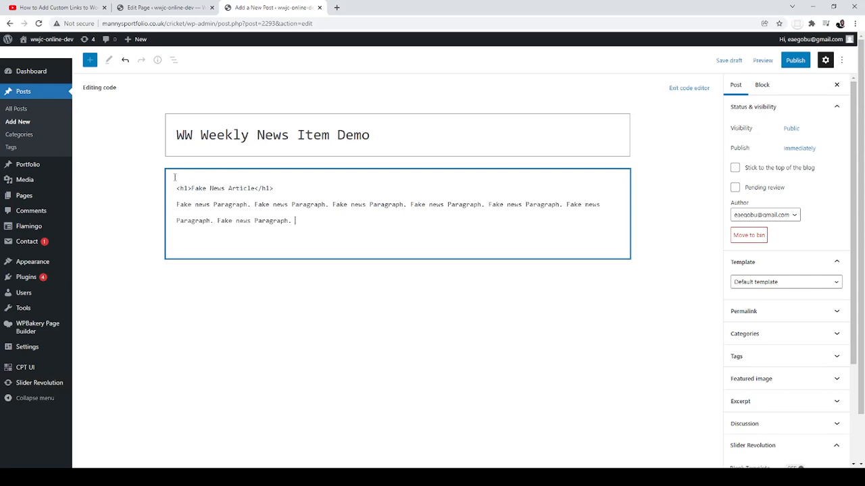
key("ctrl+v")
key("ctrl+v")
key("ctrl+v")
key("ctrl+v")
key("ctrl+v")
key("ctrl+v")
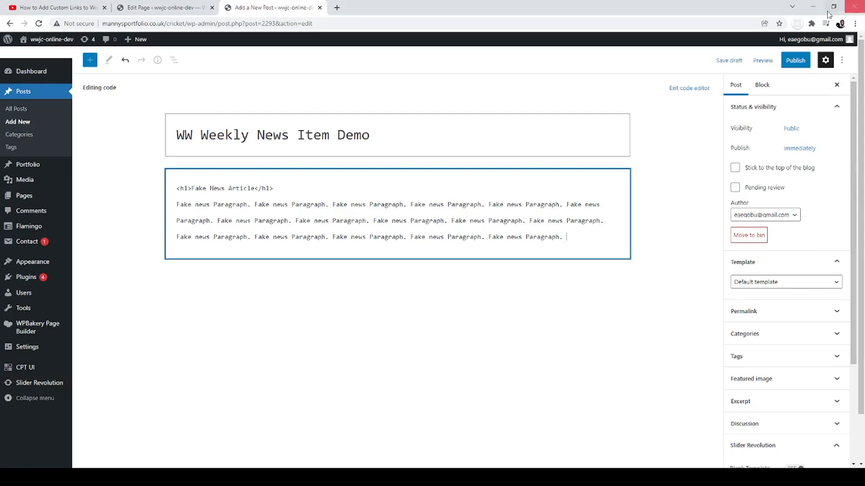
Step: Publish the post immediately with public visibility
left_click(795, 61)
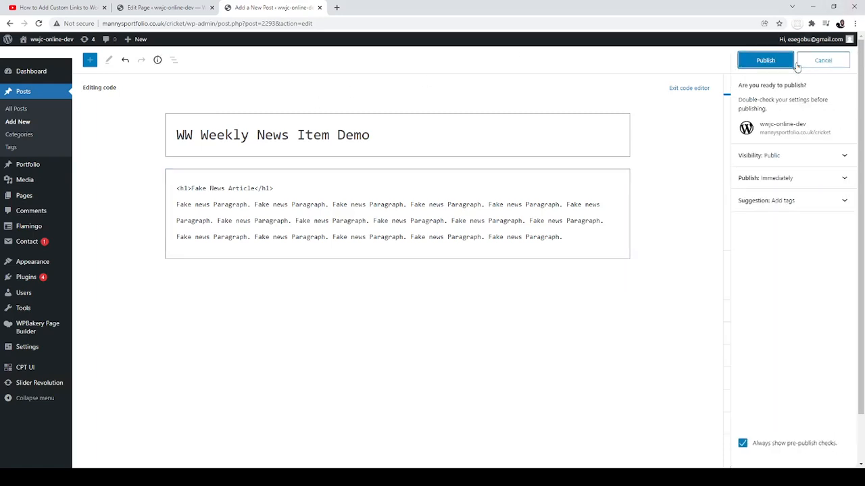
left_click(773, 61)
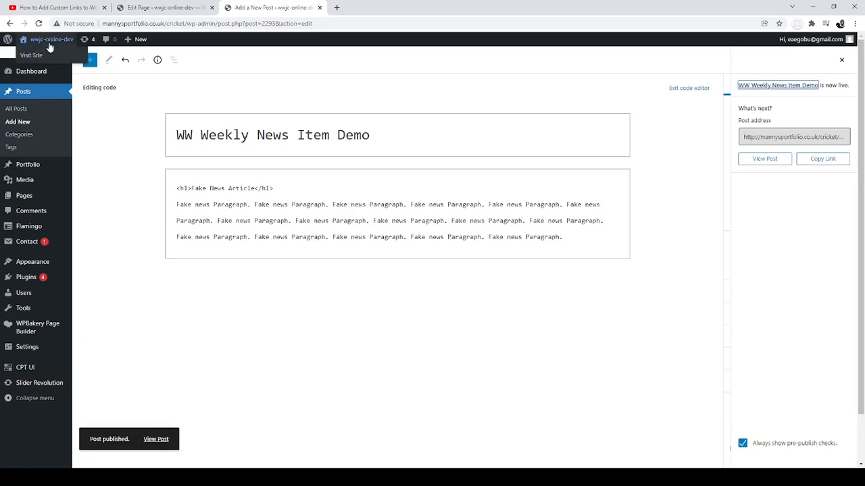
Step: Check the weekly news section on the site's home page, then return to the post editor
left_click(49, 45)
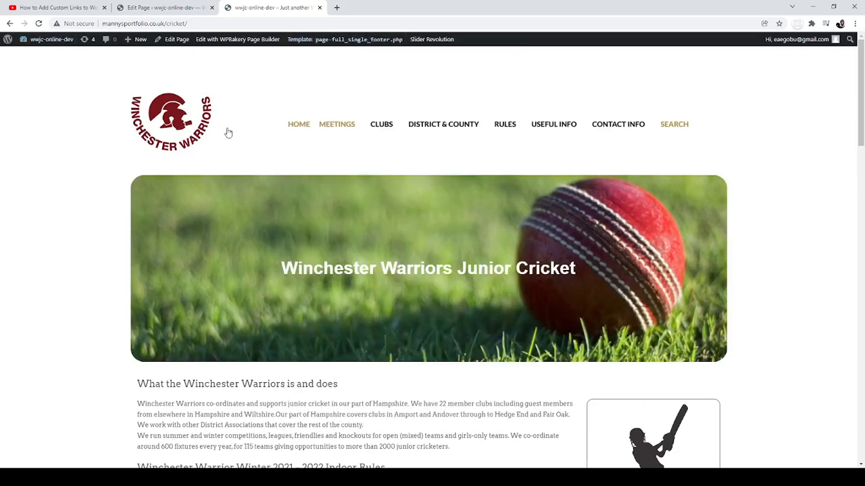
scroll(224, 131, "down", 4)
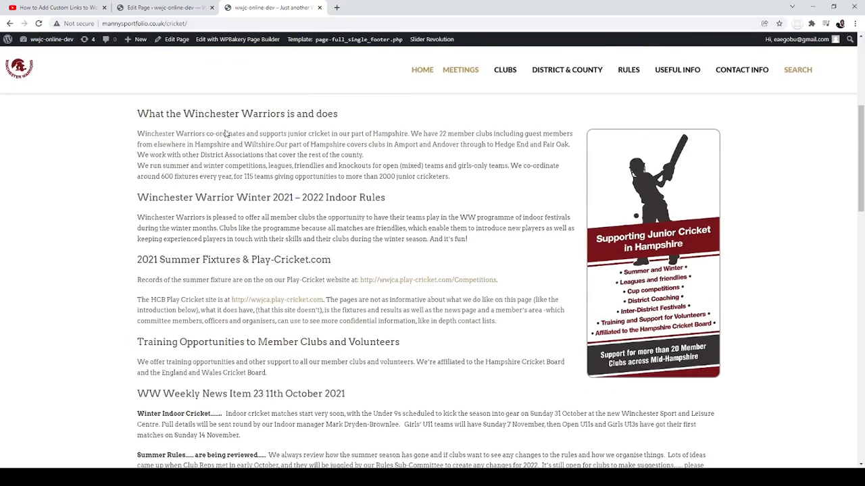
scroll(227, 133, "down", 2)
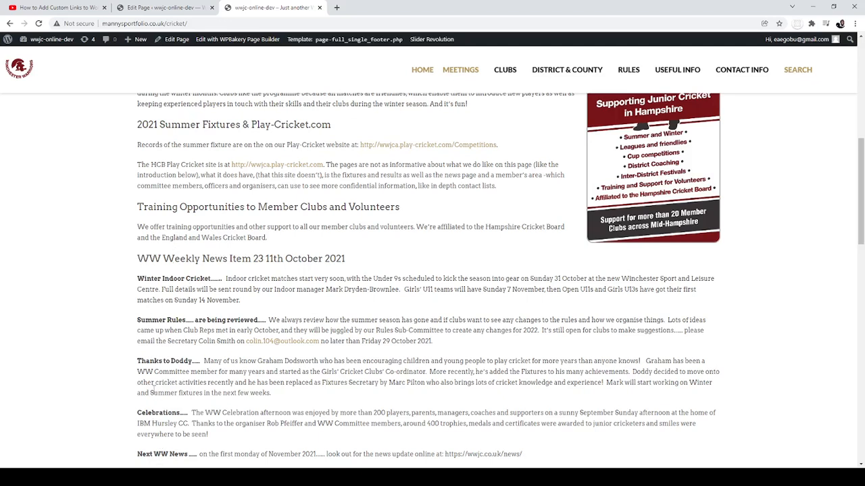
left_click(10, 24)
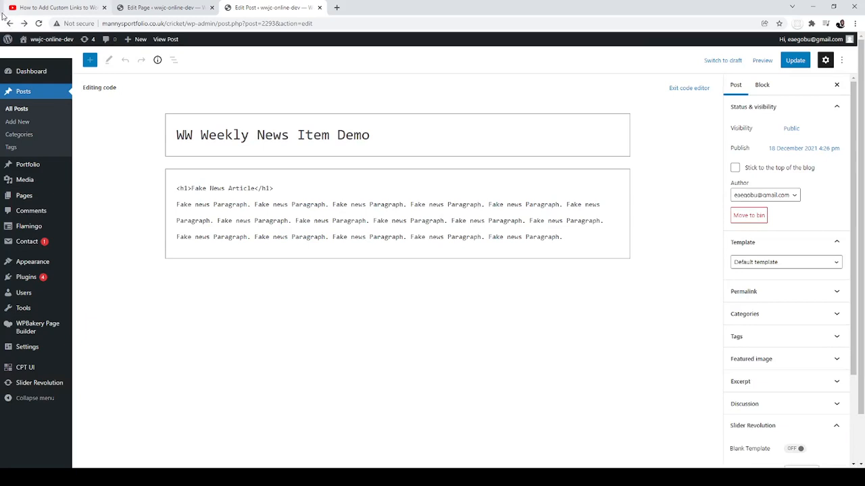
Step: Visit the site's news page at mannysportfolio.co.uk/cricket/news to check the listed articles
left_click(66, 42)
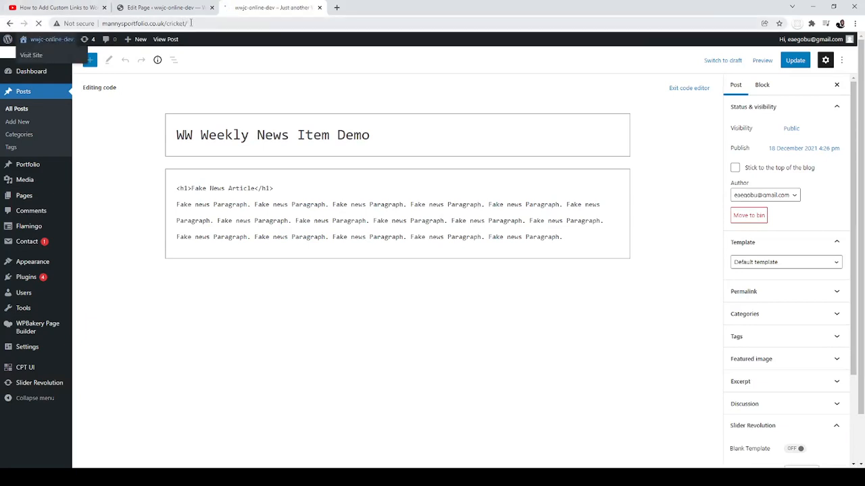
left_click(191, 23)
left_click(191, 23)
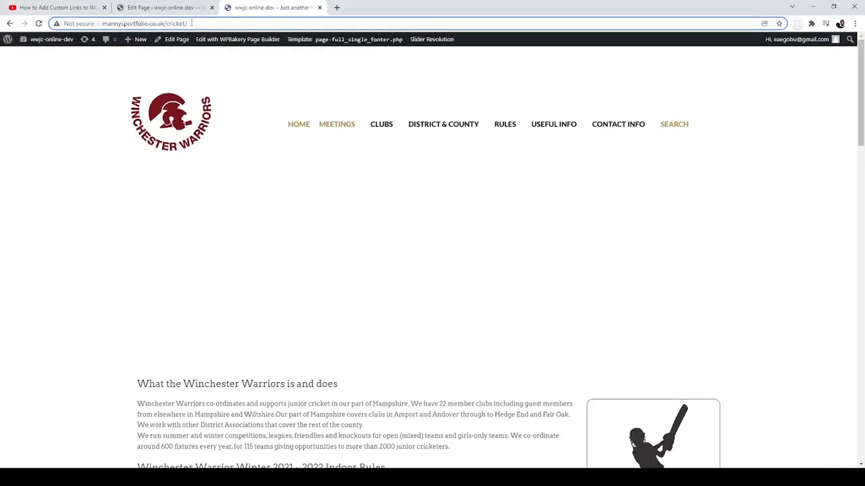
type("neew")
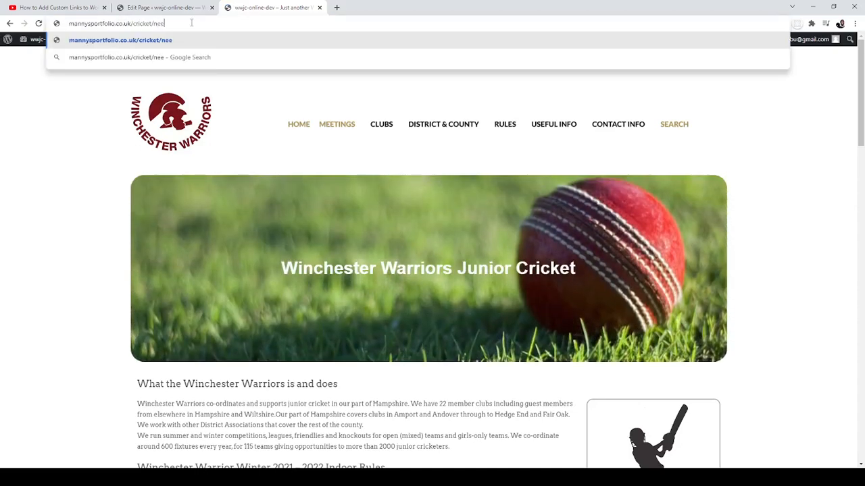
key("BackSpace")
key("BackSpace")
type("ws")
key("Return")
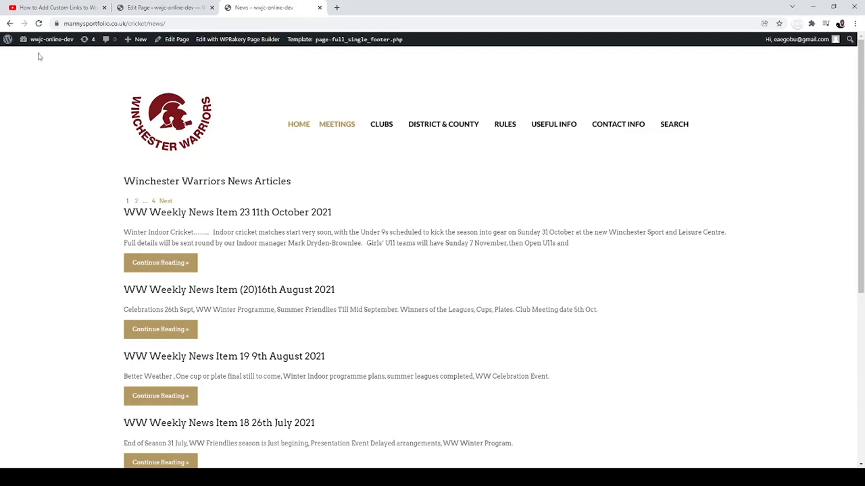
Step: Return to the post, add the existing "News Item" tag, update the post and expand its categories
left_click(10, 23)
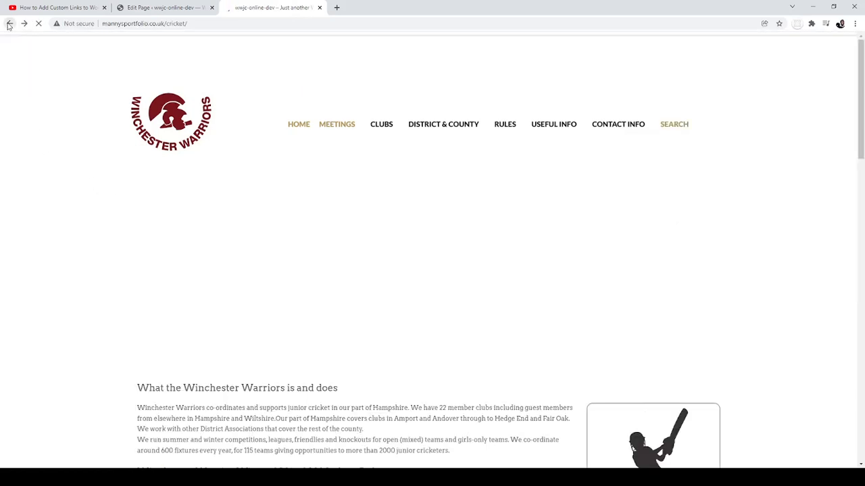
left_click(9, 24)
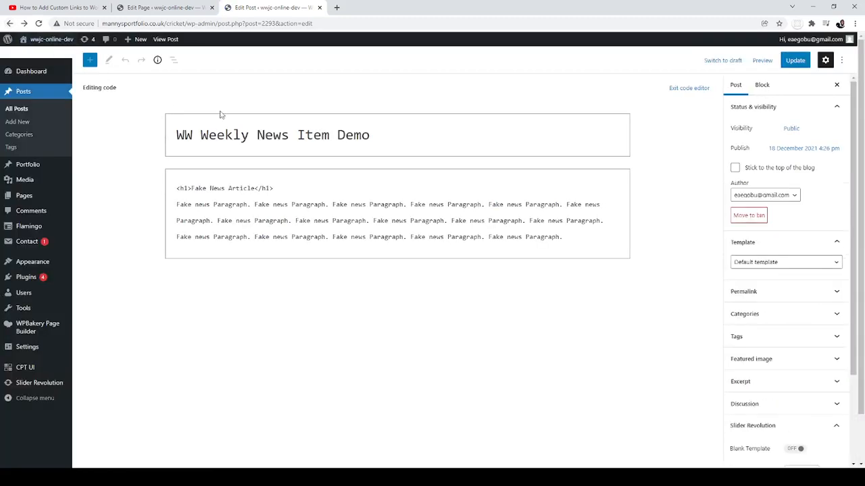
left_click(835, 341)
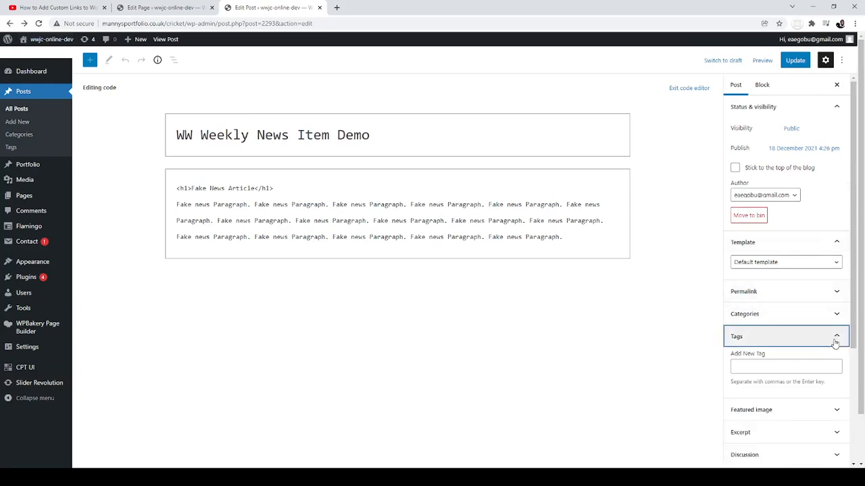
left_click(750, 366)
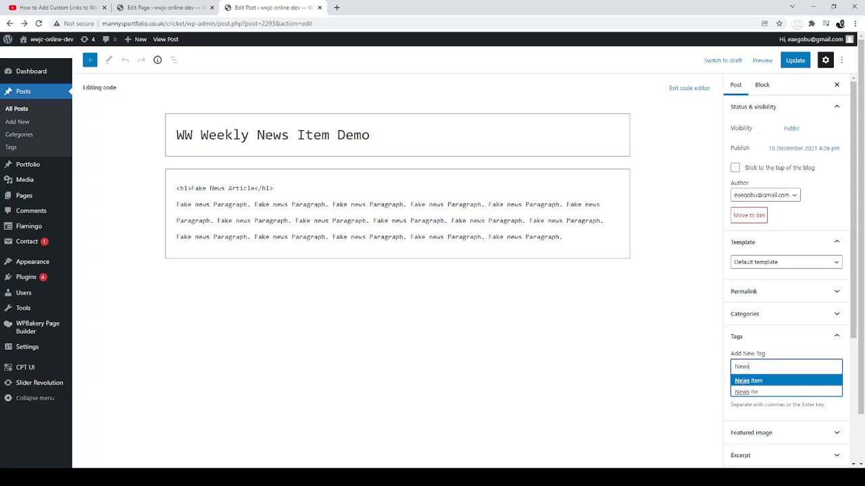
left_click(743, 384)
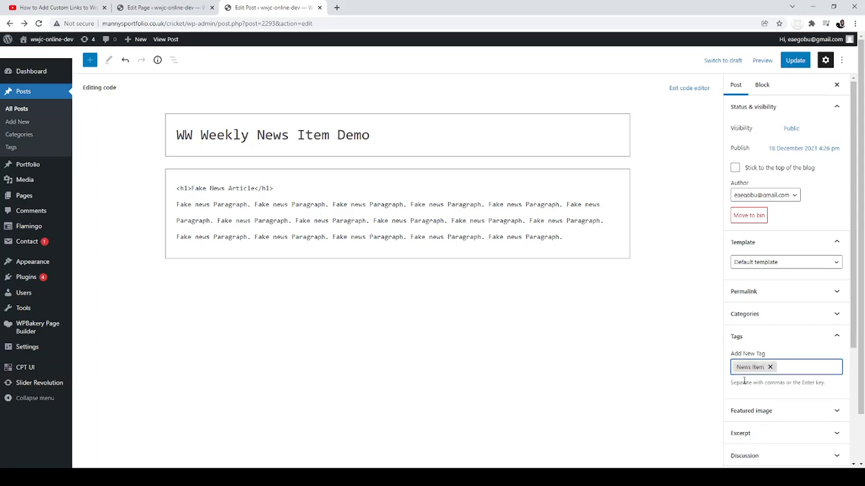
left_click(795, 64)
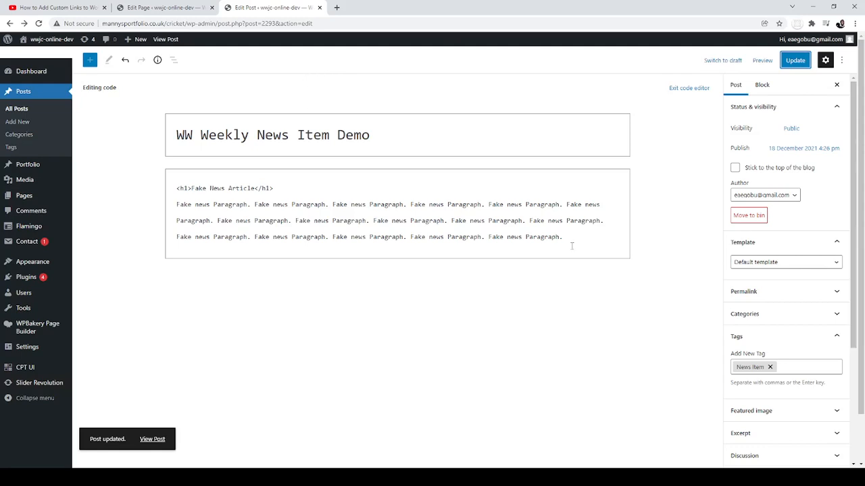
left_click(829, 318)
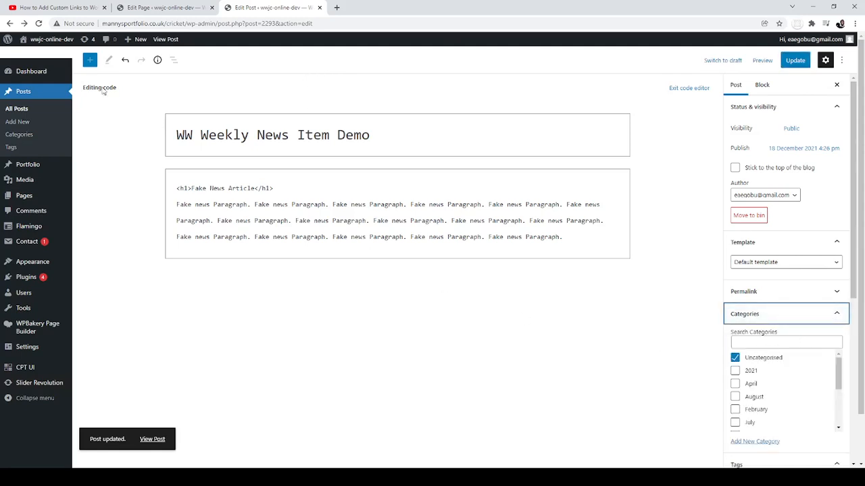
Step: Visit the site's home page and check its weekly news section for the demo post
left_click(41, 47)
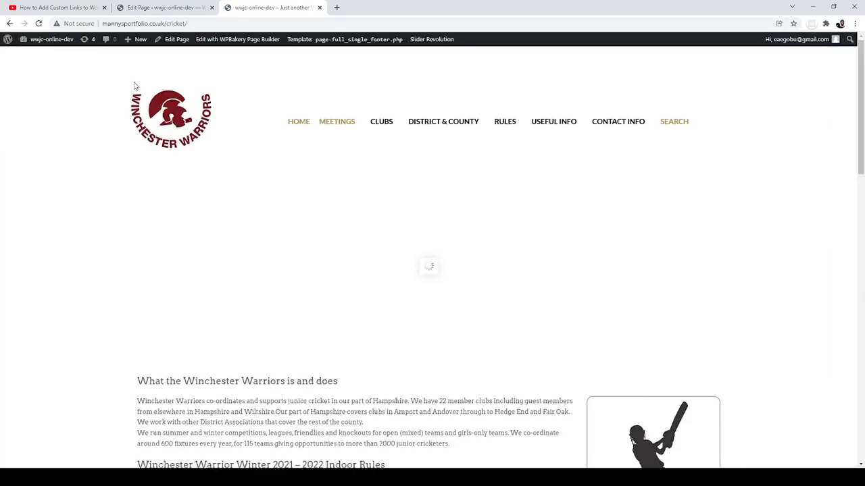
scroll(135, 90, "down", 5)
scroll(136, 90, "down", 3)
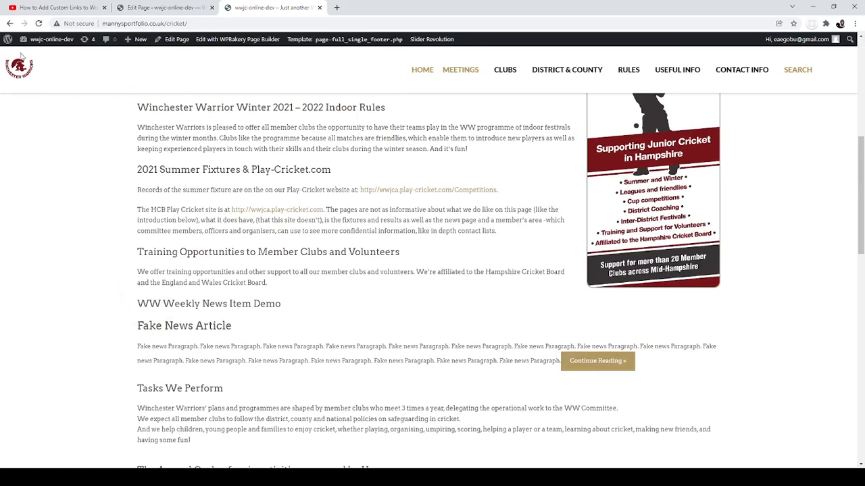
Step: Go back to the admin dashboard and open the list of posts
left_click(40, 46)
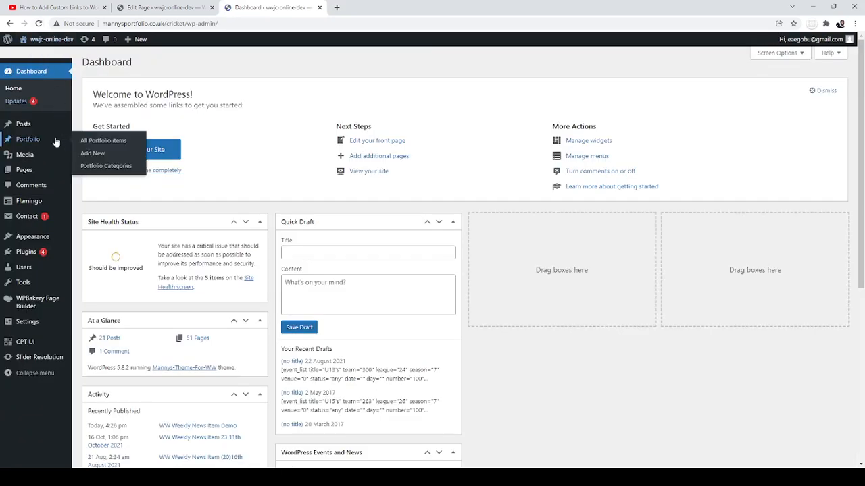
left_click(26, 128)
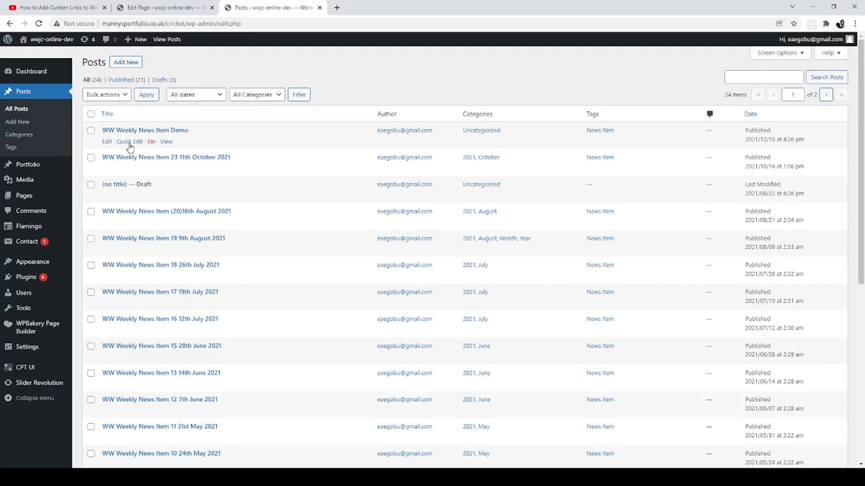
Step: Open the WW Weekly News Item Demo post for editing, add the excerpt "A lot of fake news in this article." and update the post
left_click(129, 144)
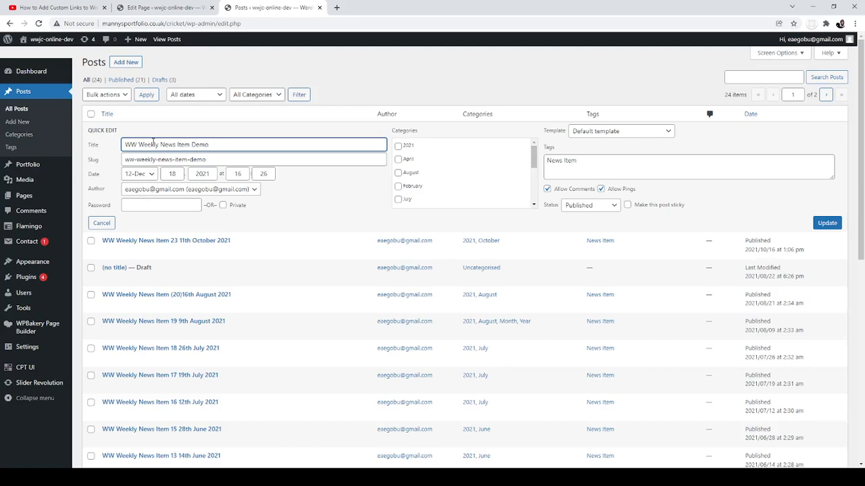
left_click(100, 223)
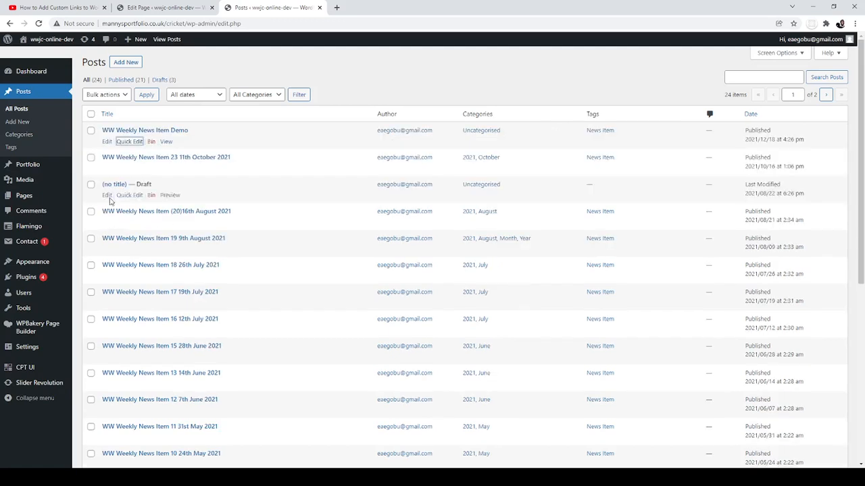
left_click(108, 142)
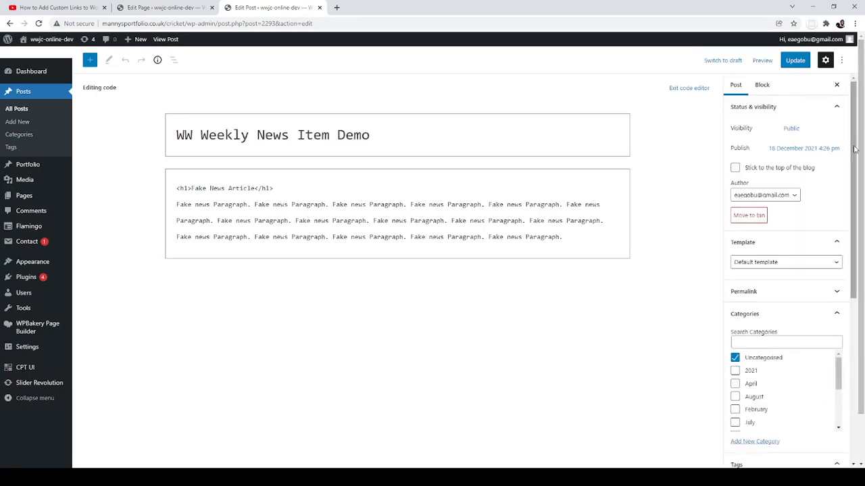
left_click_drag(853, 150, 852, 318)
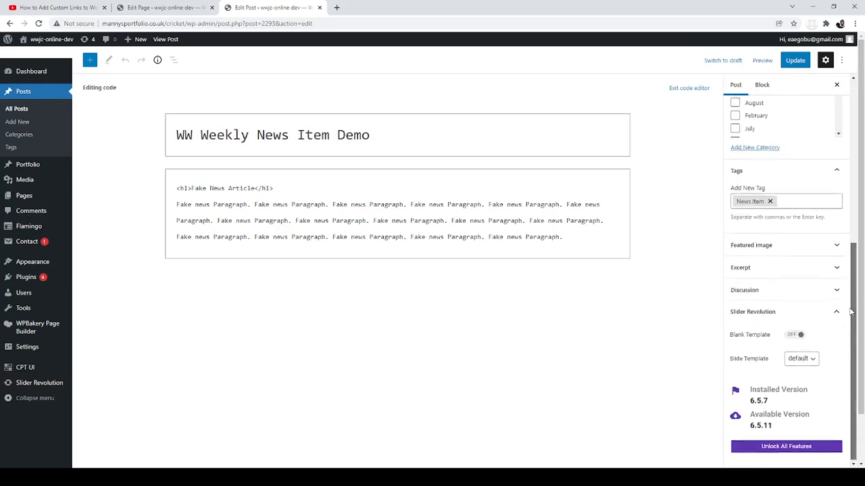
left_click(838, 270)
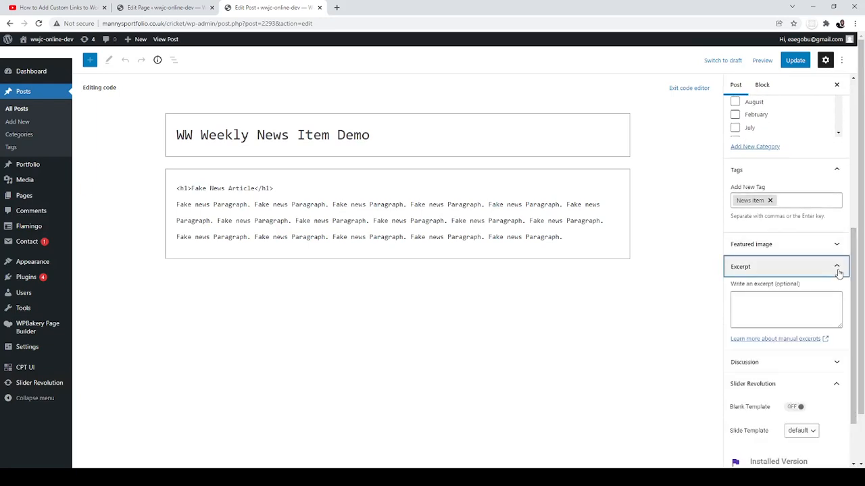
left_click(753, 309)
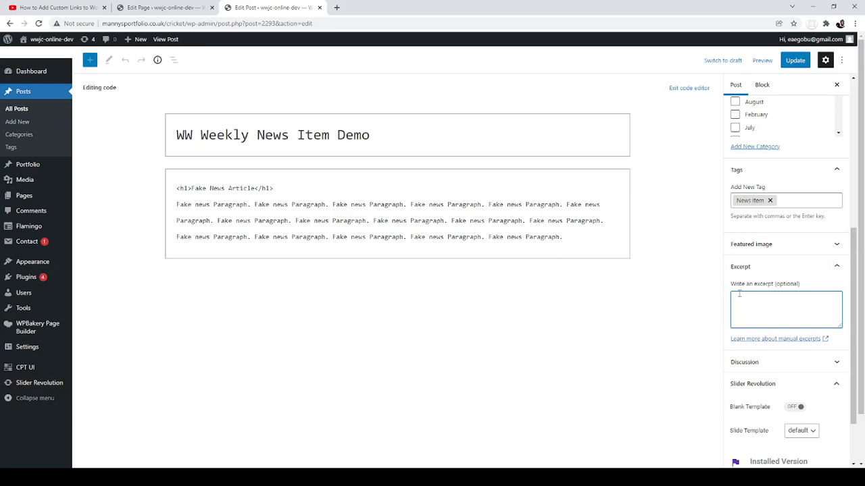
type("A")
left_click(798, 61)
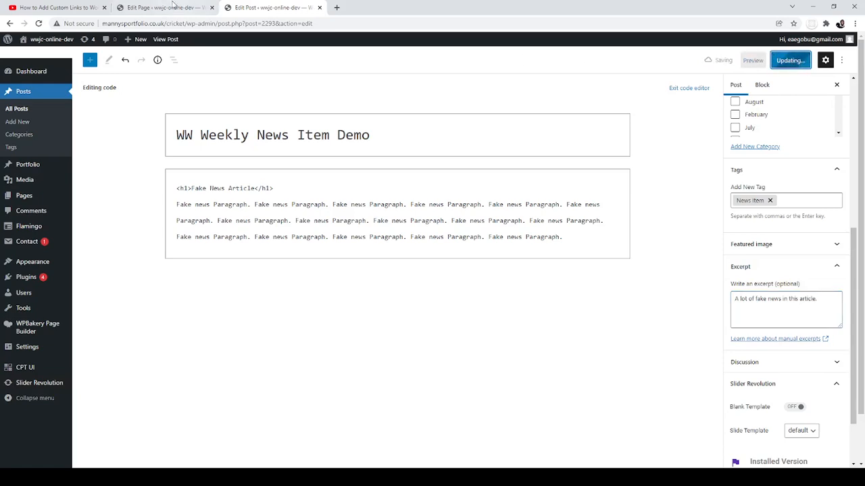
Step: Visit the development site's news page at mannysportfolio.co.uk/cricket/news to check the demo post's excerpt
left_click(139, 8)
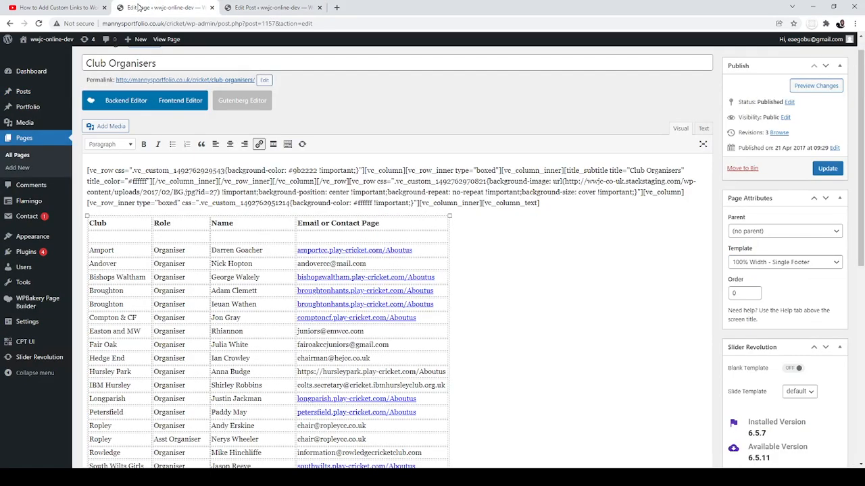
left_click(64, 40)
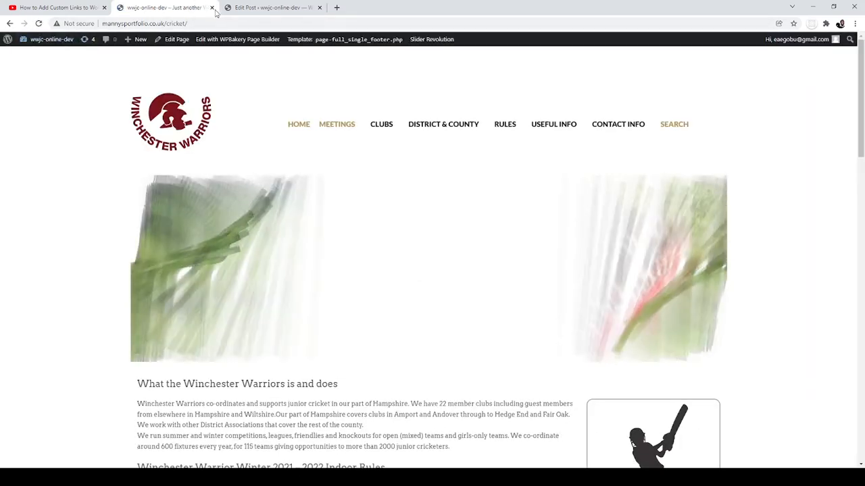
left_click(193, 23)
left_click(193, 23)
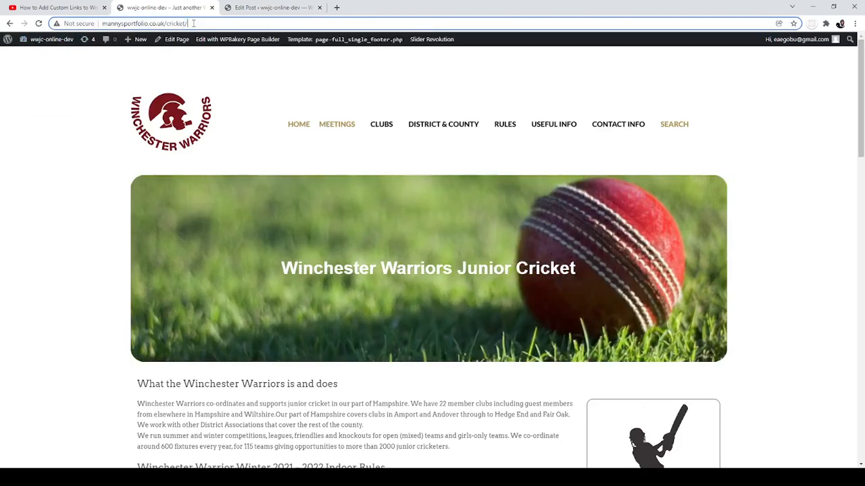
type("news")
key("Return")
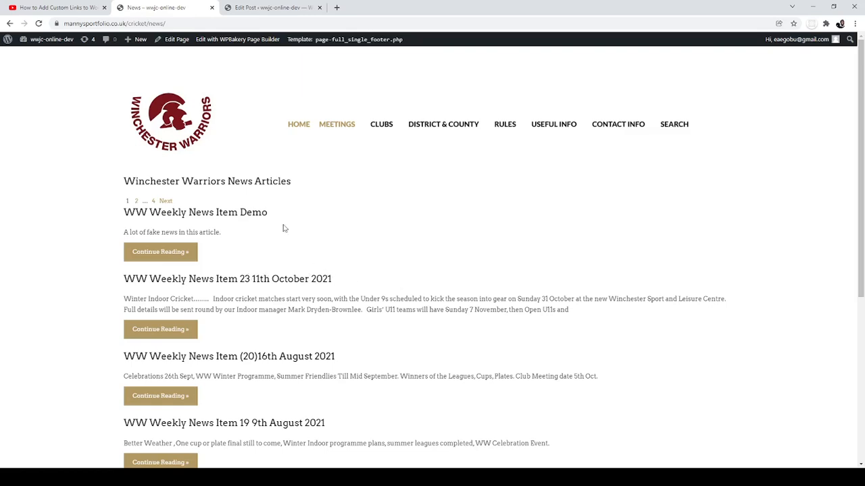
Step: Go to the live site at wwjc.co.uk and open its News page to view the articles and monthly archives
left_click(170, 23)
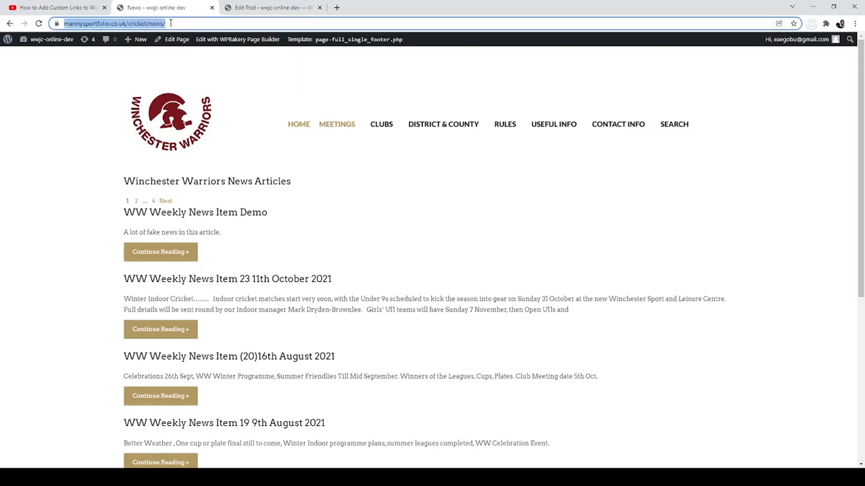
left_click(181, 23)
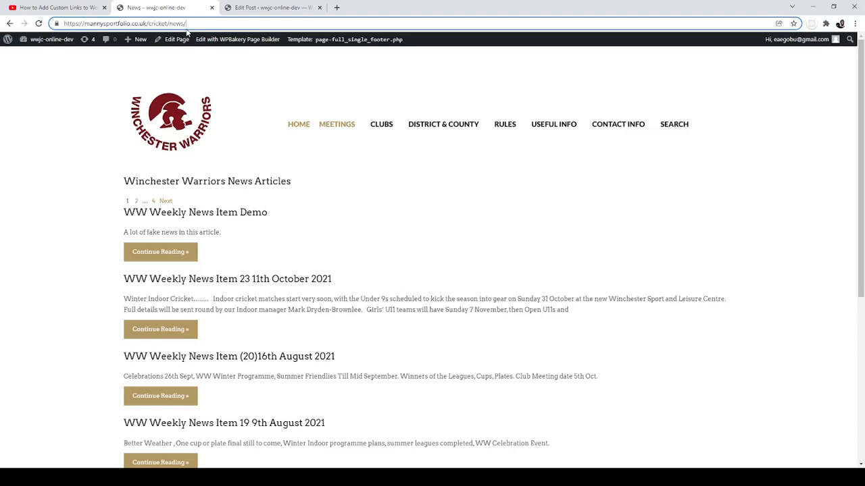
key("BackSpace")
key("BackSpace")
key("BackSpace")
key("BackSpace")
key("BackSpace")
key("BackSpace")
key("BackSpace")
key("BackSpace")
key("BackSpace")
key("BackSpace")
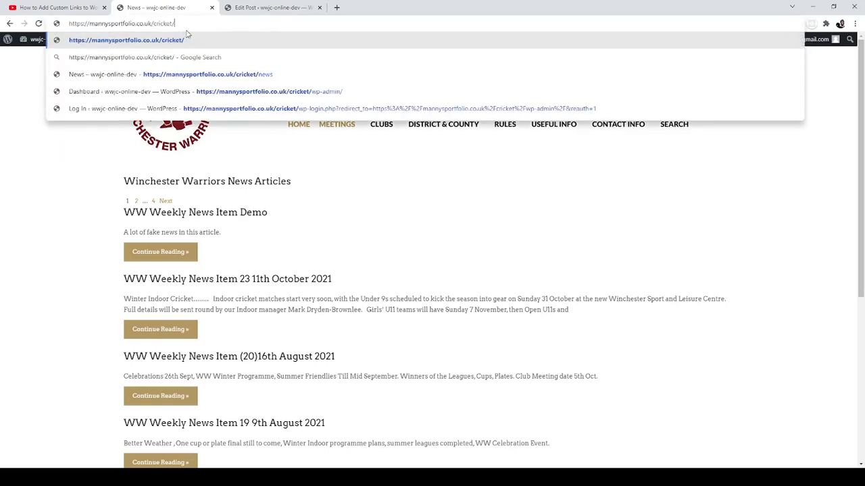
key("BackSpace")
key("BackSpace")
key("BackSpace")
key("BackSpace")
key("BackSpace")
key("BackSpace")
key("BackSpace")
key("BackSpace")
key("BackSpace")
key("BackSpace")
key("BackSpace")
key("BackSpace")
key("BackSpace")
key("BackSpace")
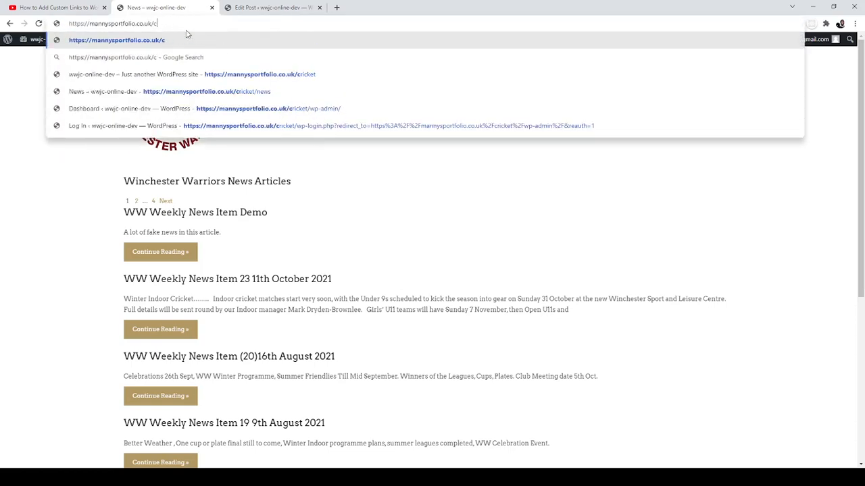
key("BackSpace")
key("BackSpace")
key("BackSpace")
key("BackSpace")
key("BackSpace")
key("BackSpace")
key("BackSpace")
key("BackSpace")
key("BackSpace")
key("BackSpace")
key("BackSpace")
key("BackSpace")
key("BackSpace")
key("BackSpace")
key("BackSpace")
key("BackSpace")
key("BackSpace")
key("BackSpace")
key("BackSpace")
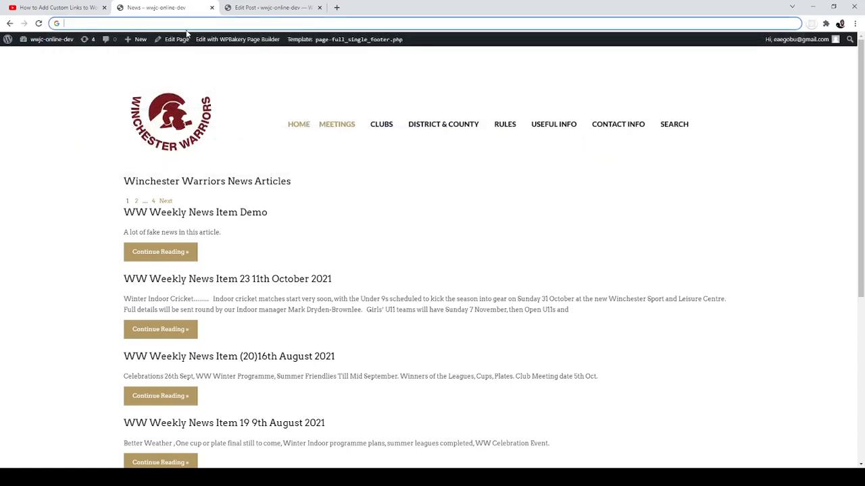
type("www")
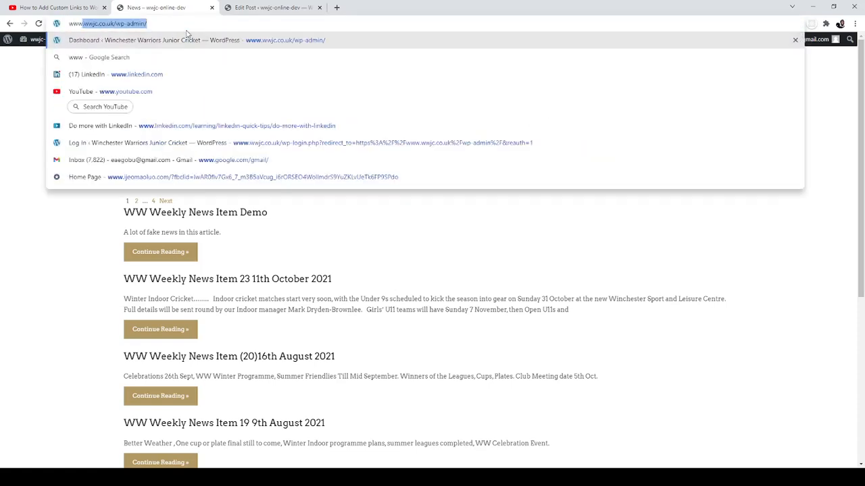
key("BackSpace")
key("BackSpace")
type("w")
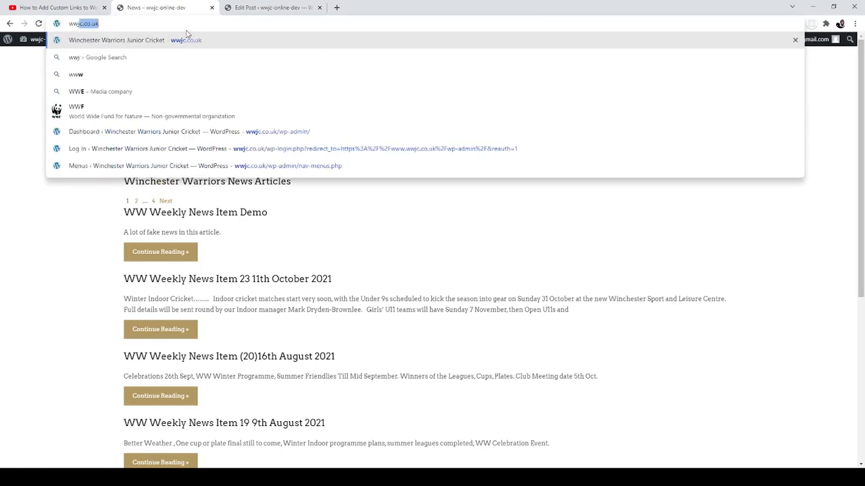
key("Return")
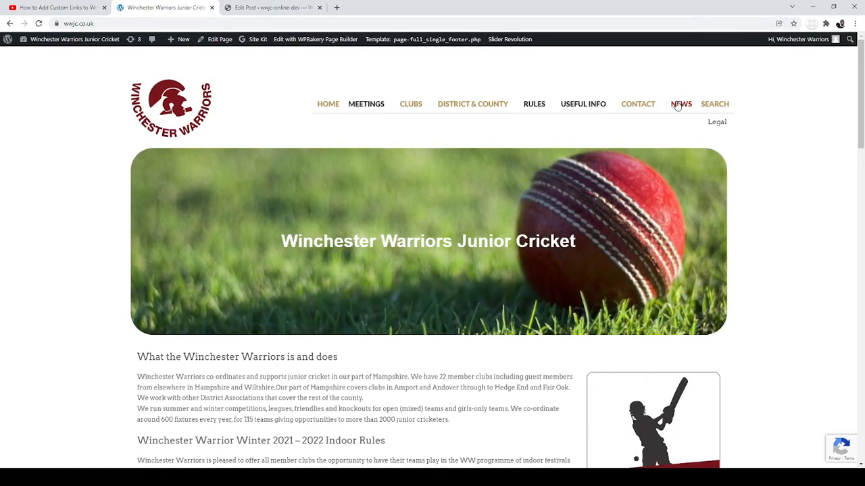
left_click(678, 106)
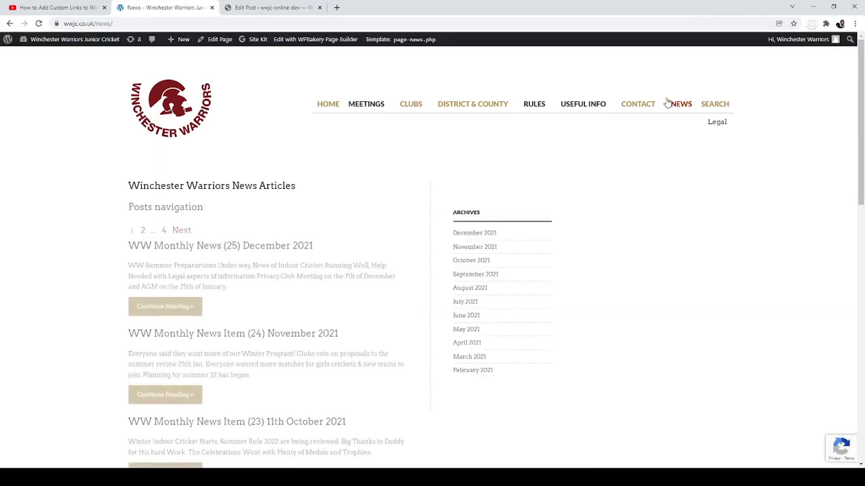
mouse_move(645, 103)
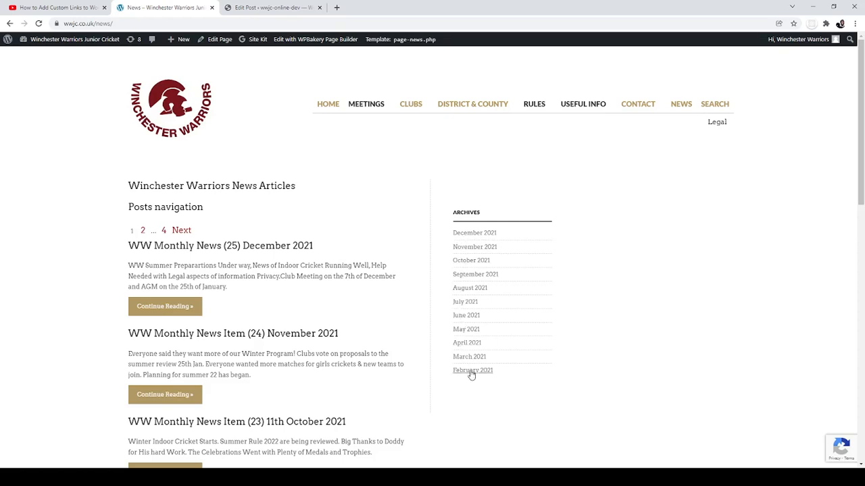
Step: Open the August 2021 archive on the live news page and look through its news items
left_click(469, 290)
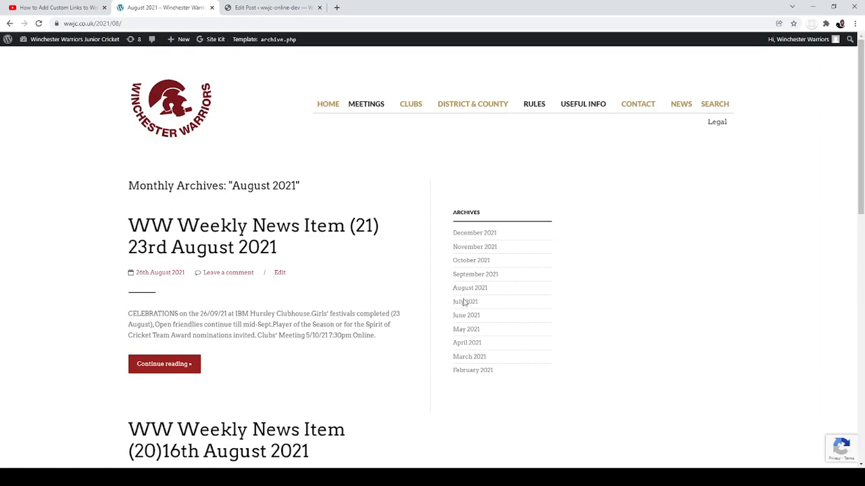
scroll(228, 236, "down", 6)
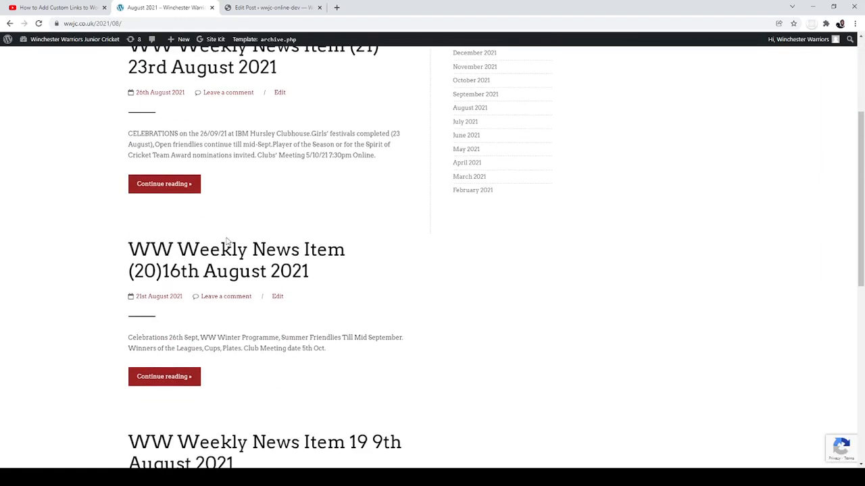
scroll(227, 244, "down", 3)
scroll(228, 242, "up", 7)
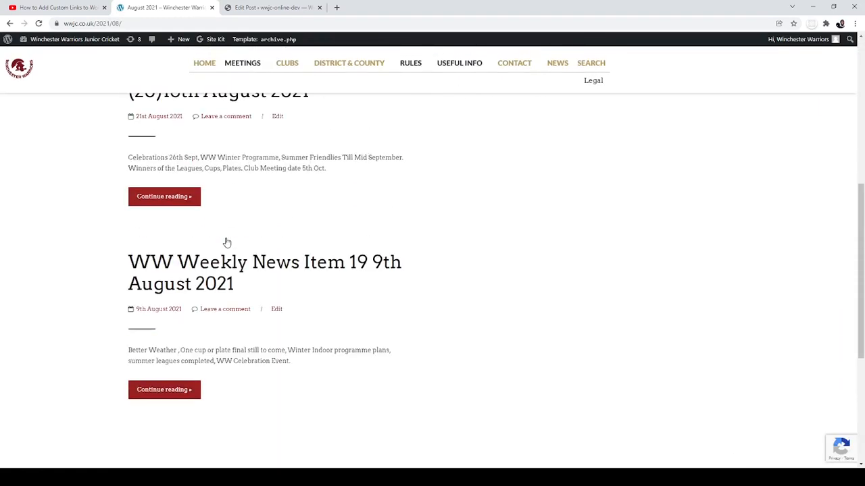
scroll(228, 241, "up", 2)
scroll(228, 243, "down", 3)
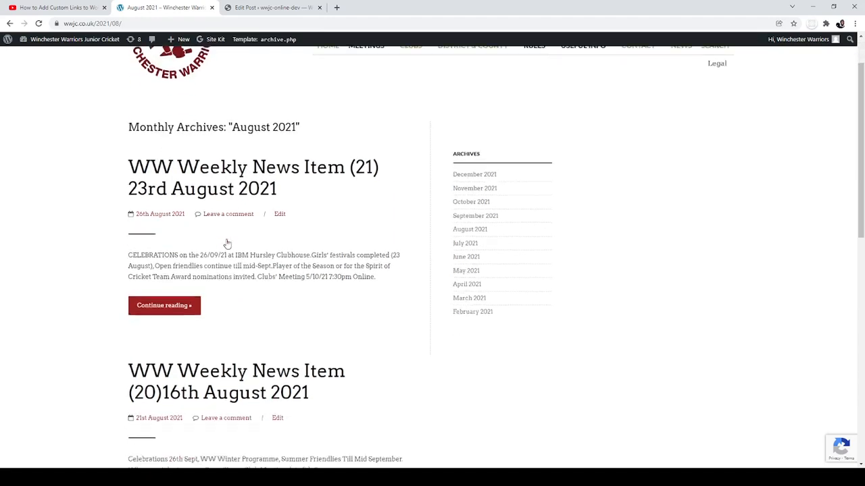
scroll(228, 243, "down", 4)
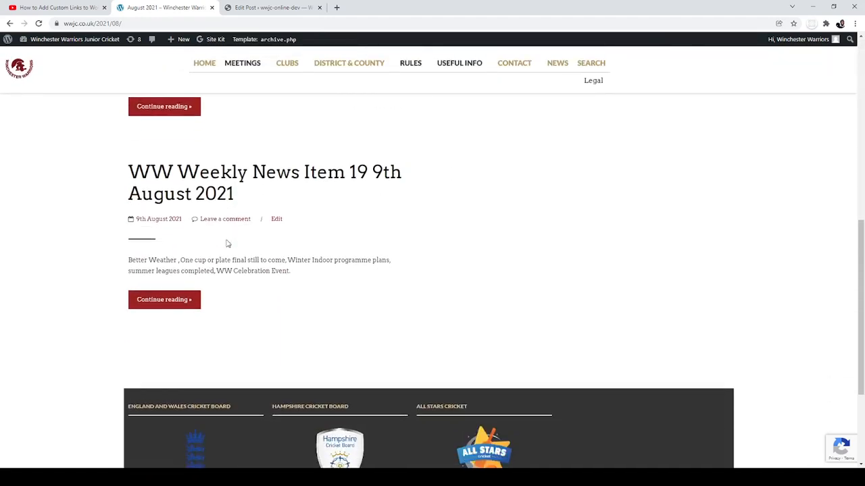
scroll(228, 242, "up", 3)
scroll(228, 241, "up", 5)
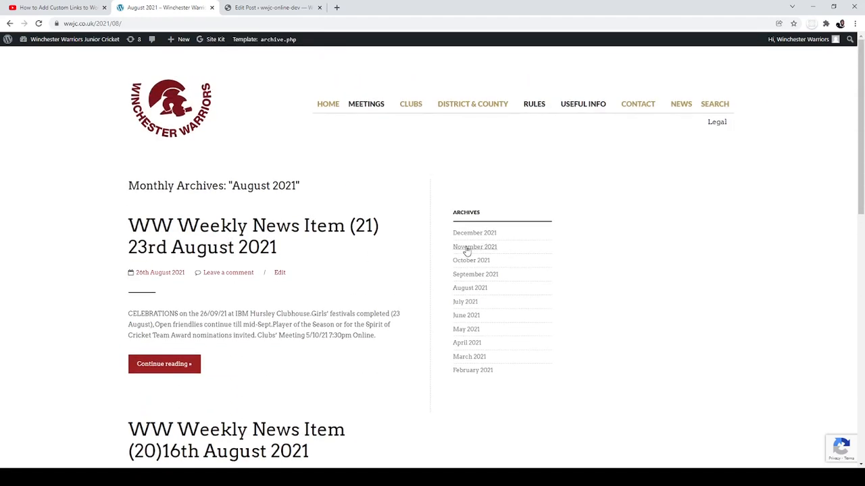
Step: Browse the November 2021, July 2021 and December 2021 archives to view the news items for each month
left_click(466, 248)
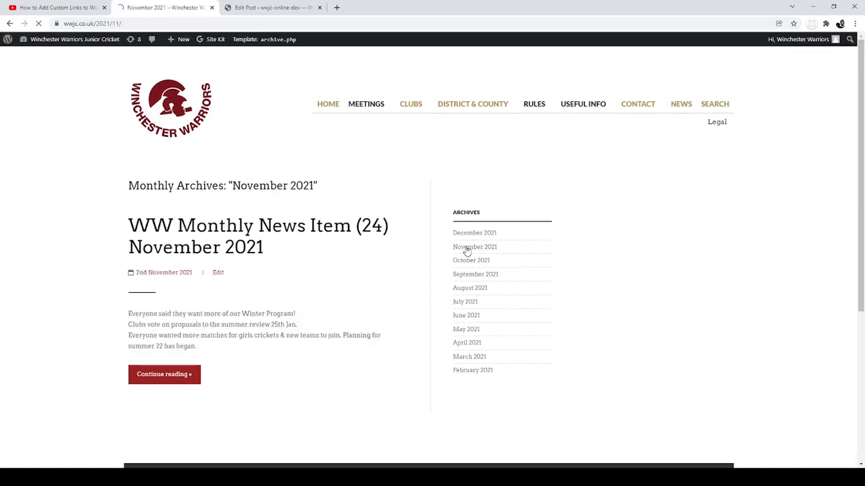
left_click(470, 303)
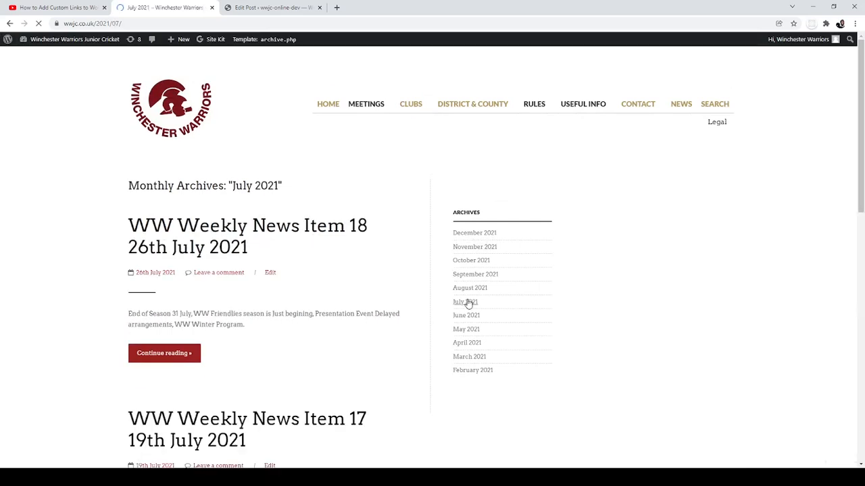
scroll(272, 226, "down", 6)
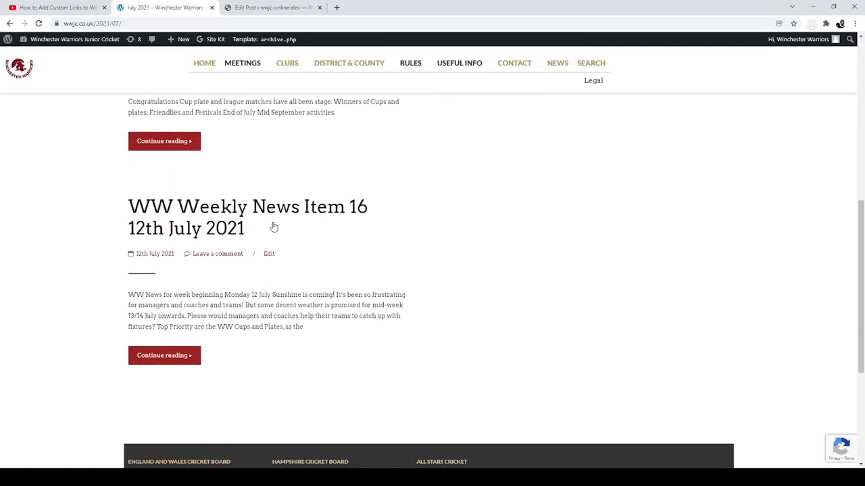
scroll(273, 226, "up", 6)
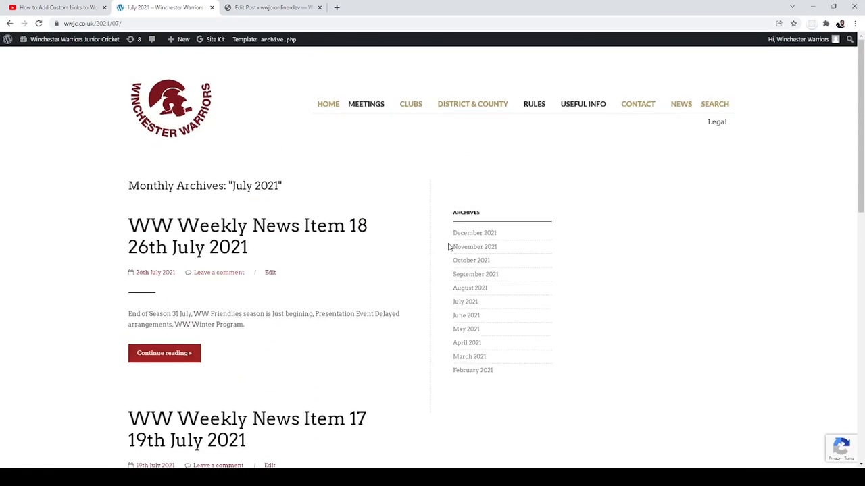
left_click(475, 237)
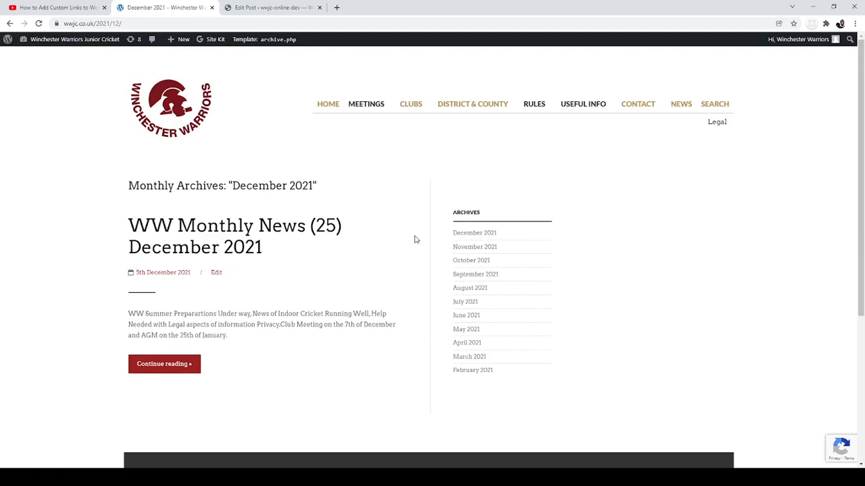
left_click(370, 477)
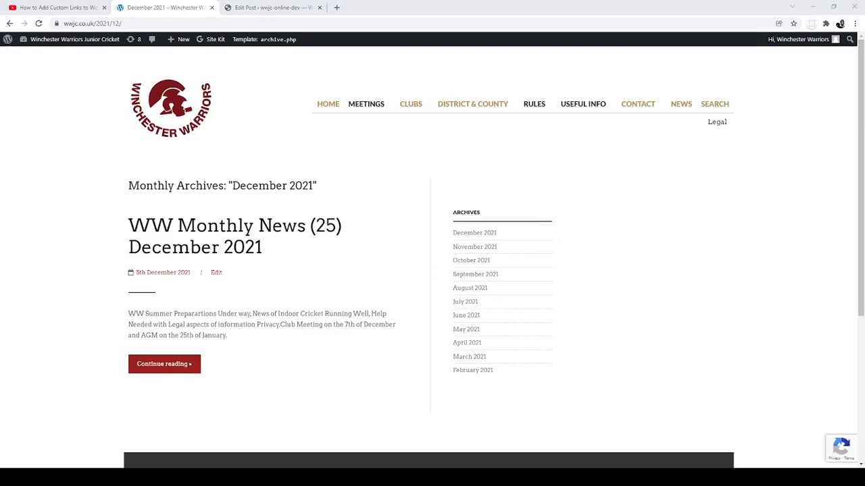